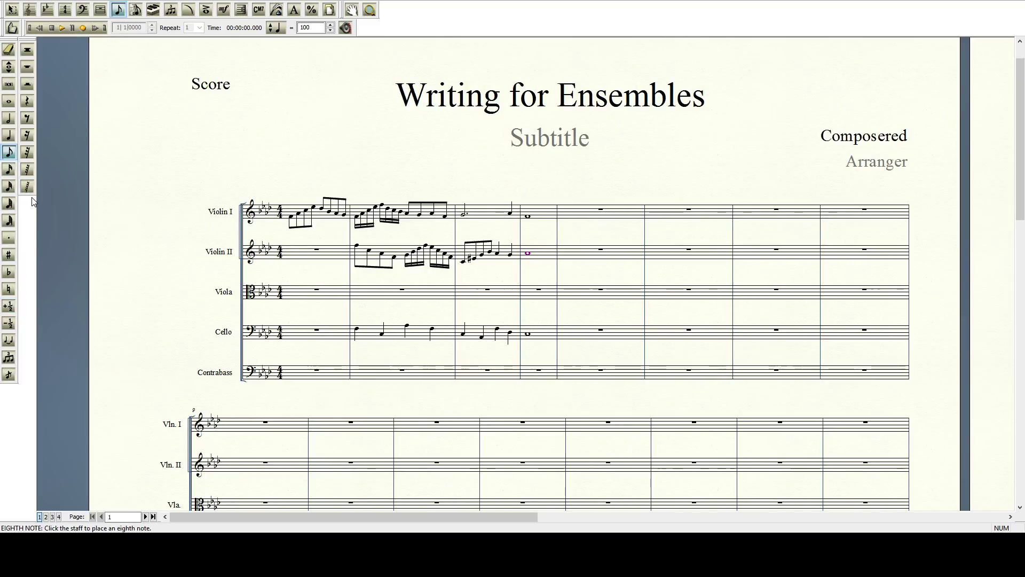
Fill Violin I's fifth measure with one quarter note followed by six mostly rising eighth notes
click(9, 135)
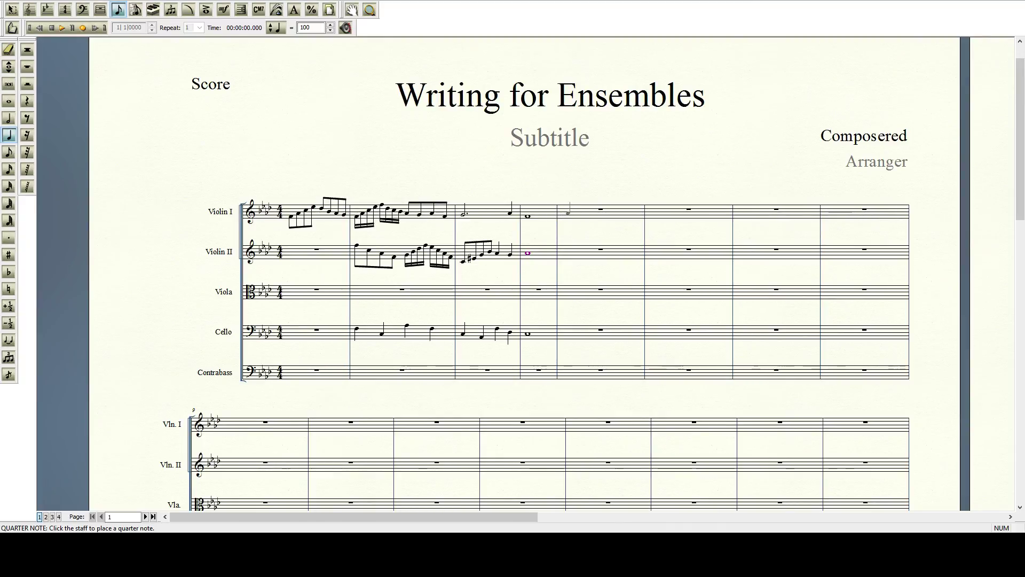
click(568, 211)
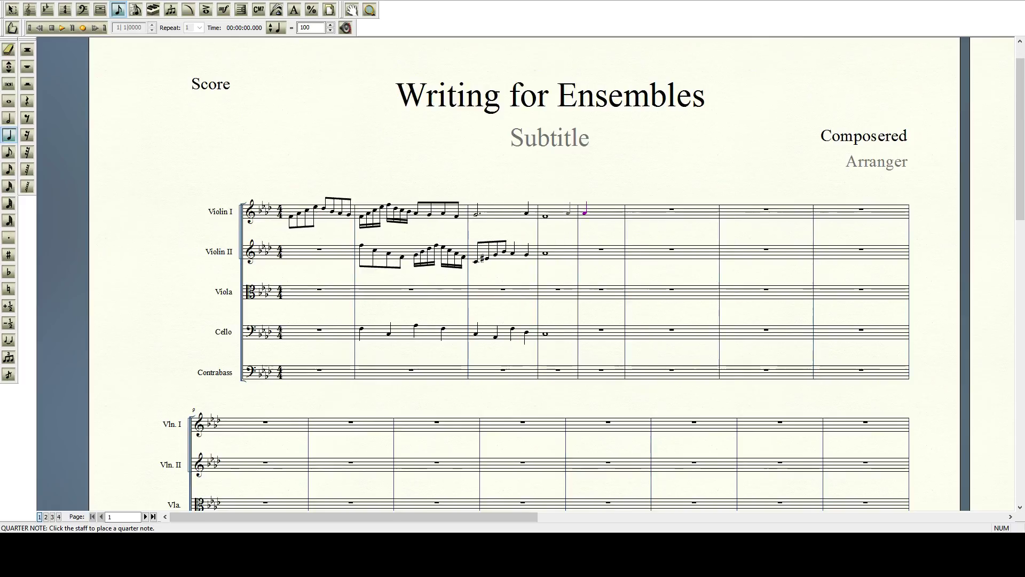
click(8, 153)
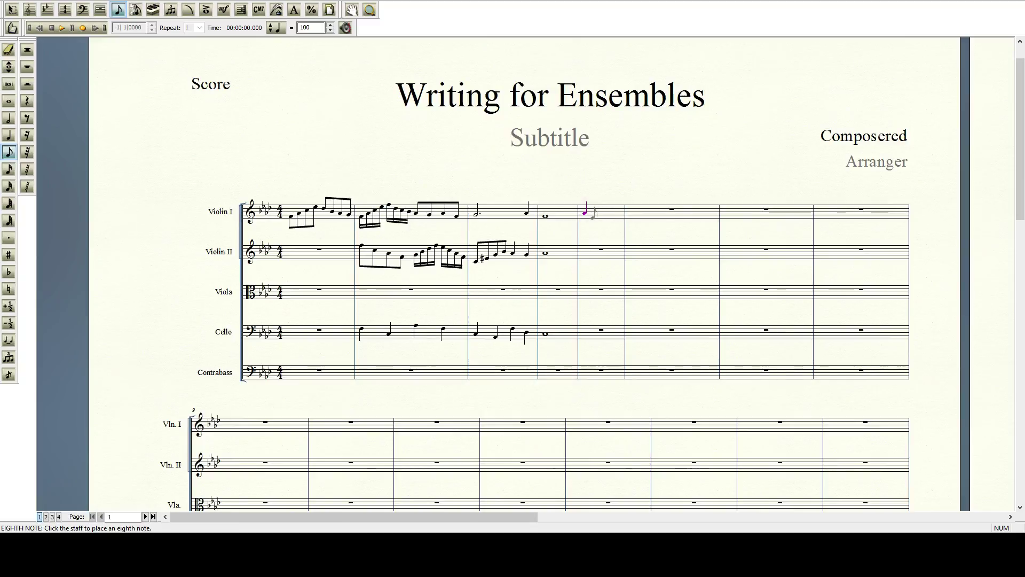
click(594, 212)
click(603, 212)
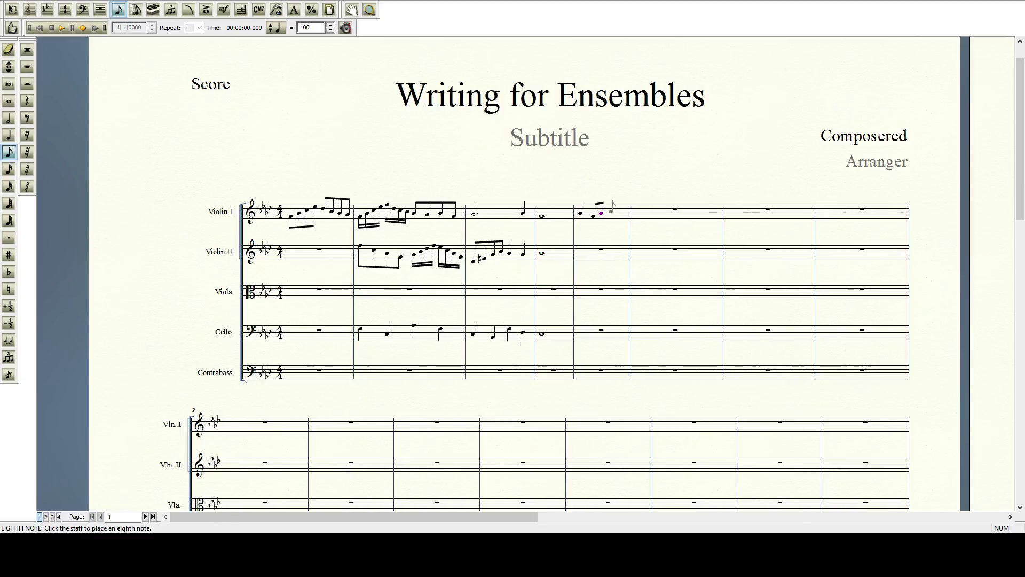
click(612, 210)
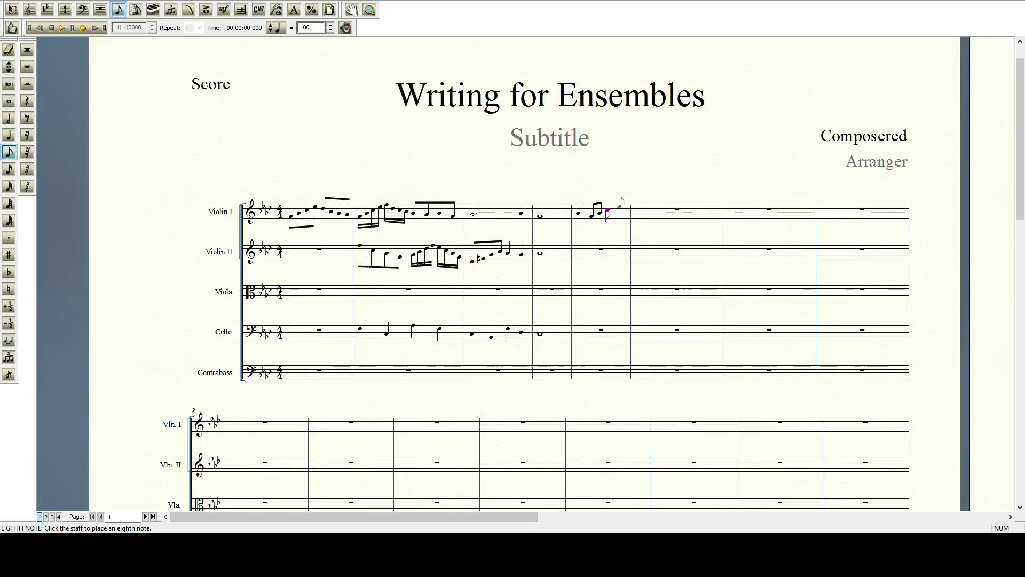
click(616, 207)
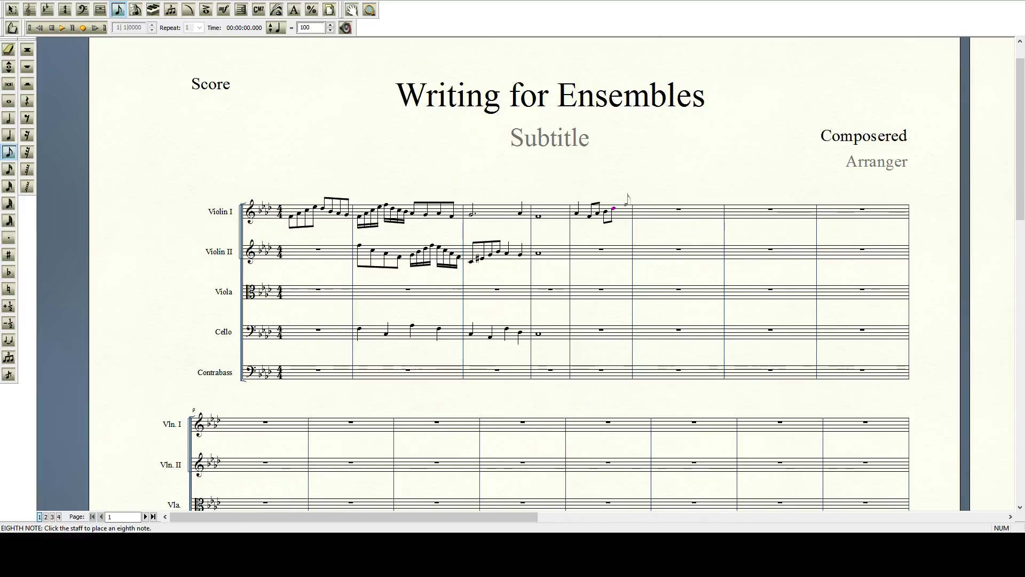
click(620, 206)
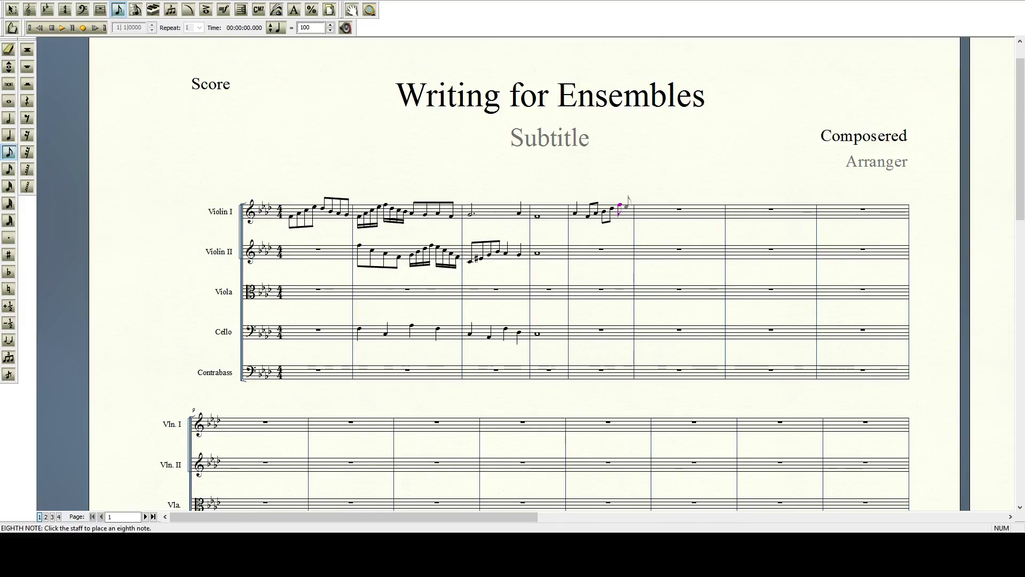
click(628, 198)
Start Violin I's sixth measure with four descending sixteenth notes
click(9, 169)
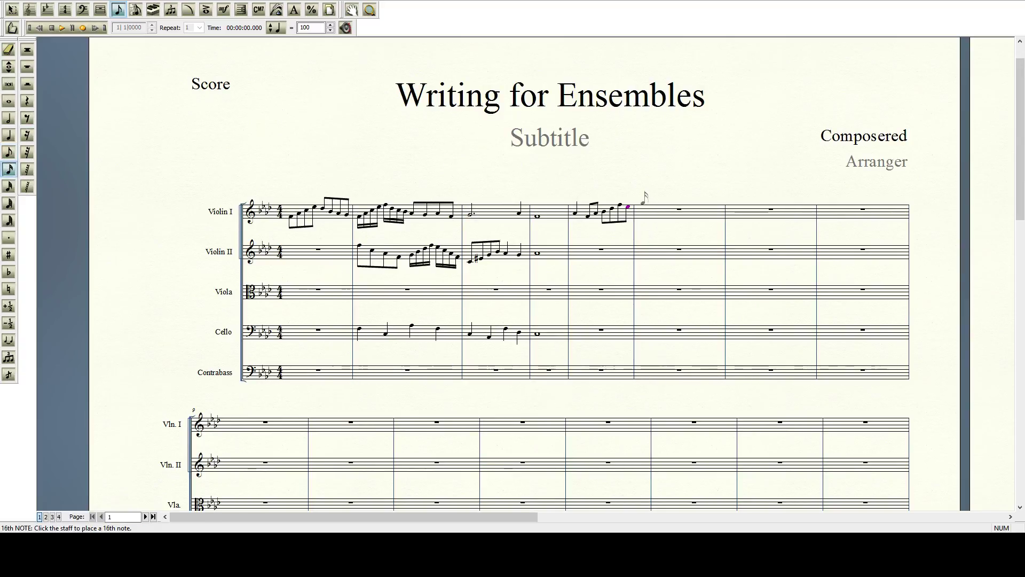
click(644, 200)
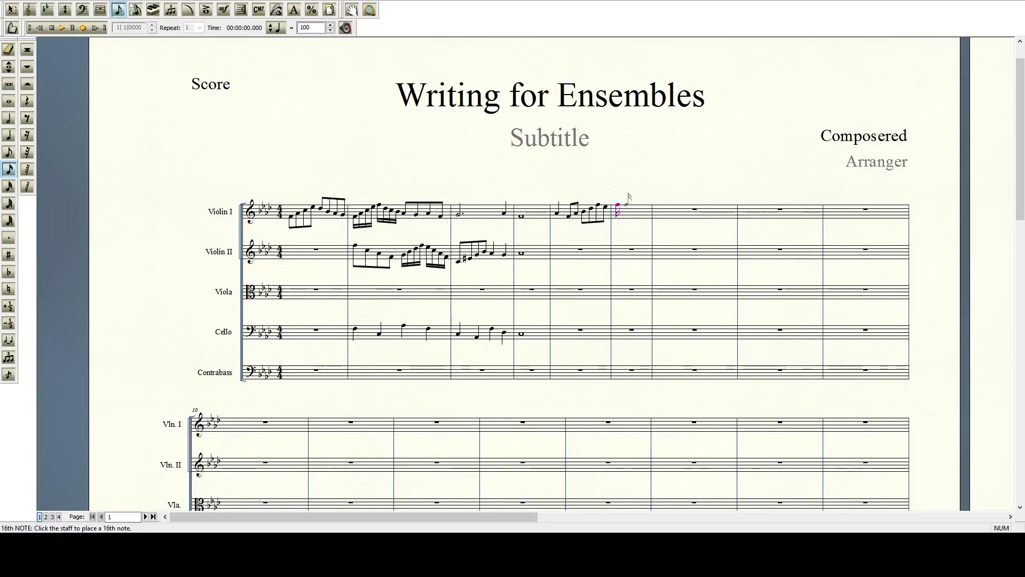
click(626, 202)
click(631, 203)
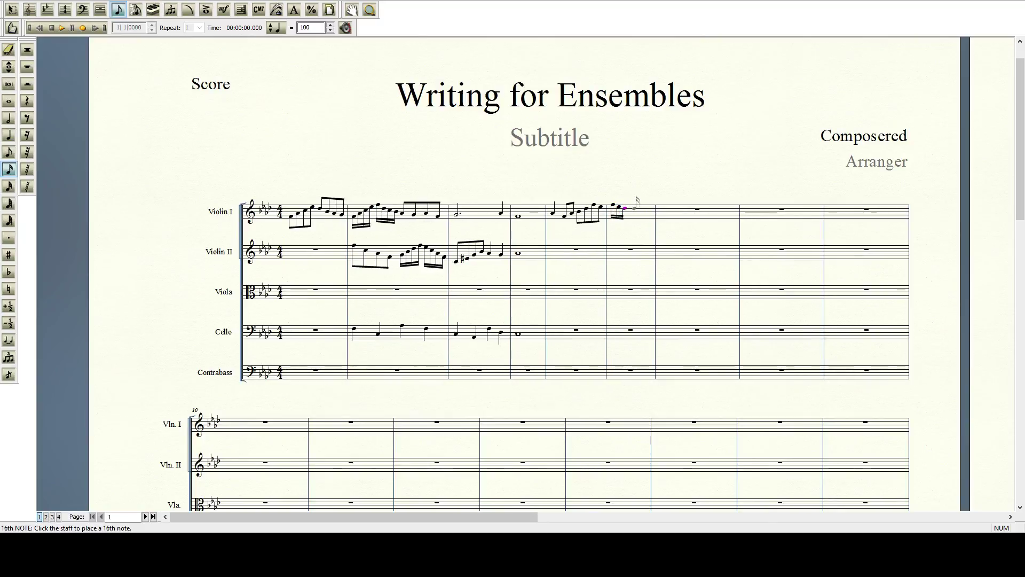
click(635, 209)
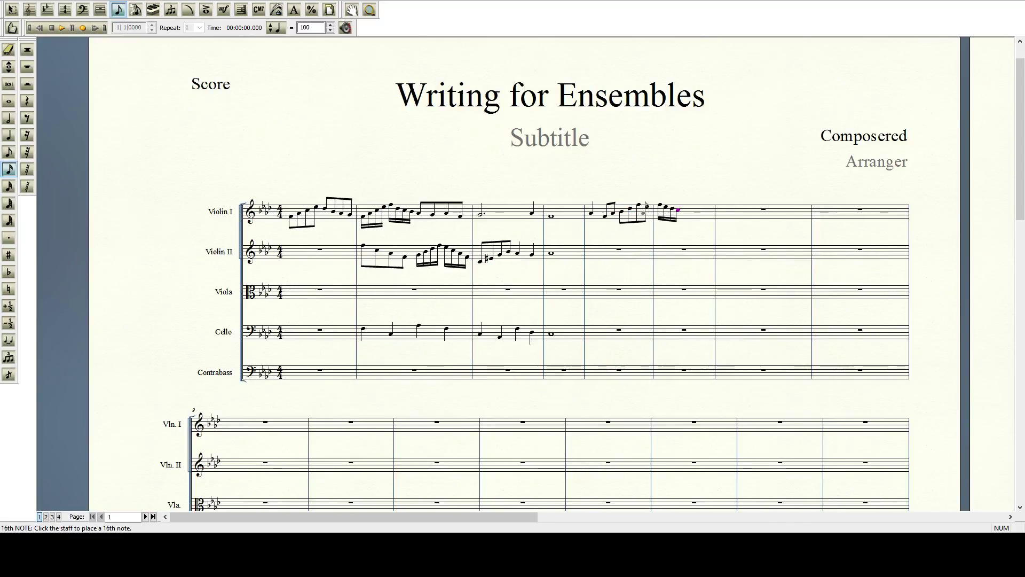
Complete Violin I's sixth measure with three quarter notes and play the score back through the new phrase
click(8, 135)
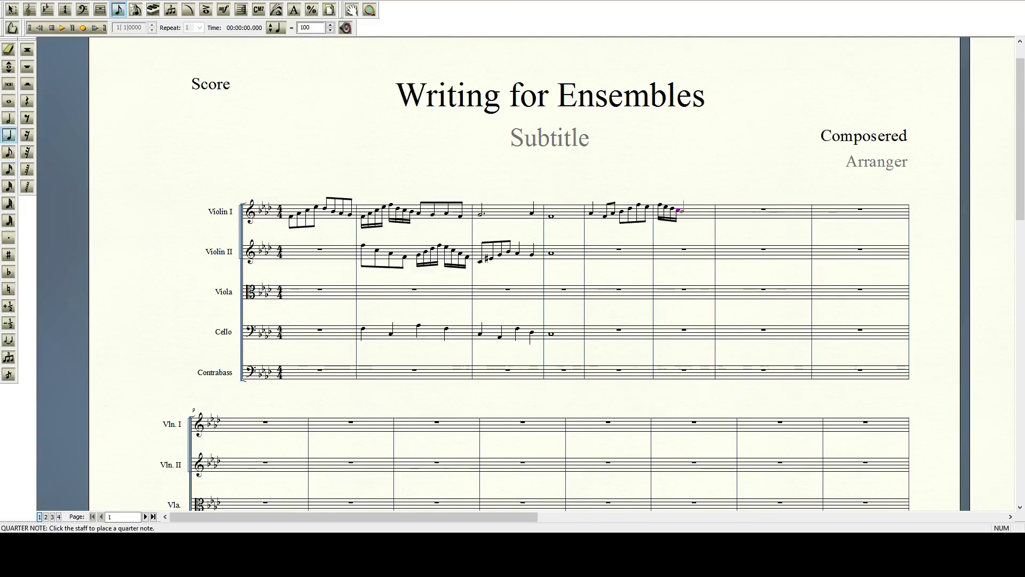
click(683, 212)
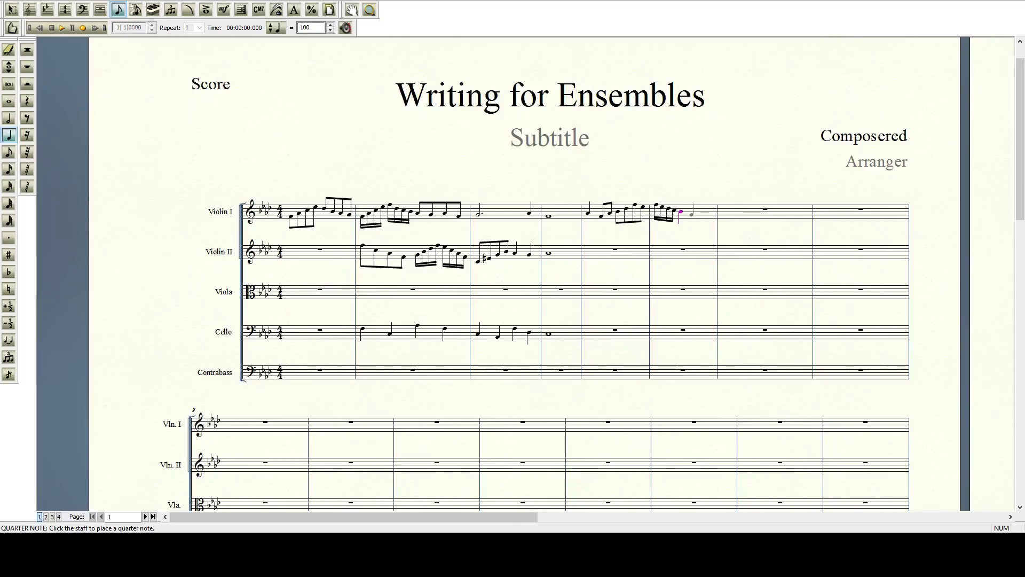
click(692, 212)
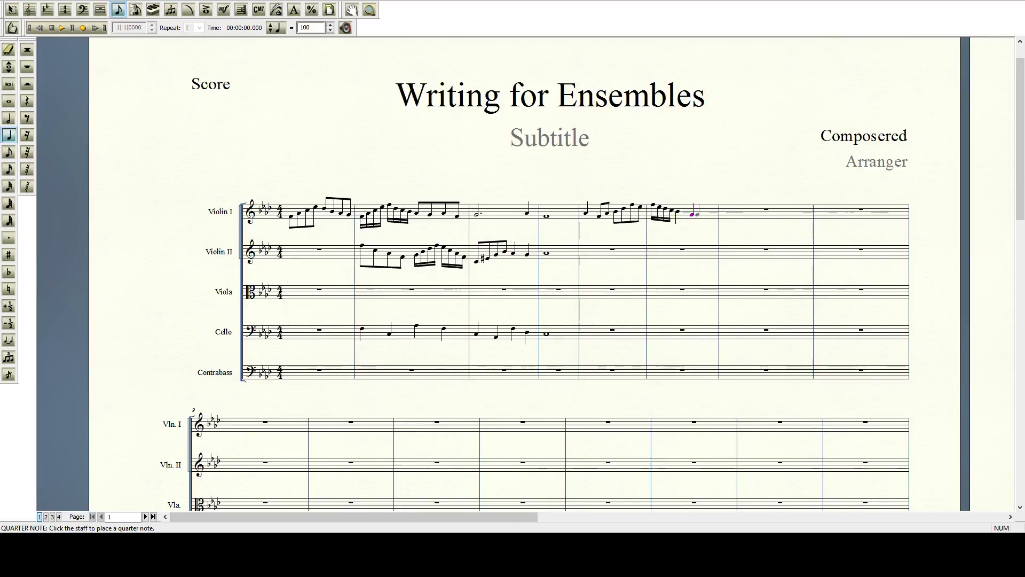
click(705, 212)
click(63, 29)
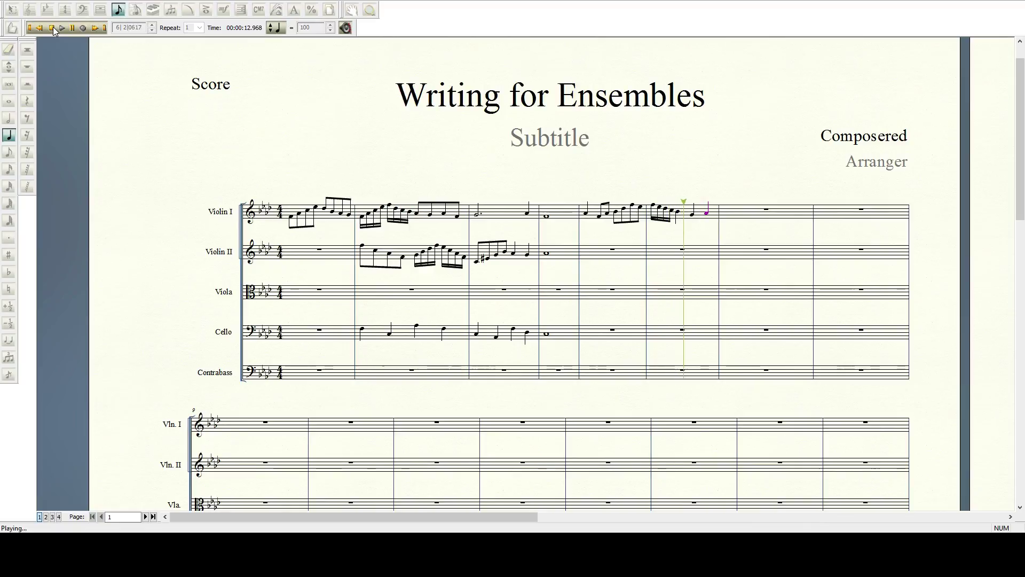
click(53, 27)
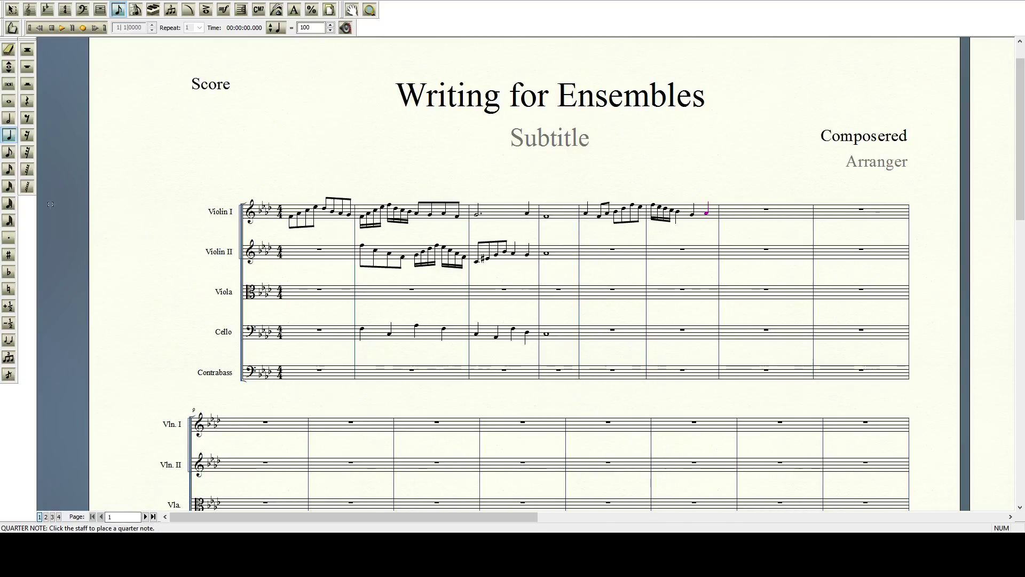
Fill the Viola's fourth measure with eighth notes, four rising and the rest falling
click(14, 153)
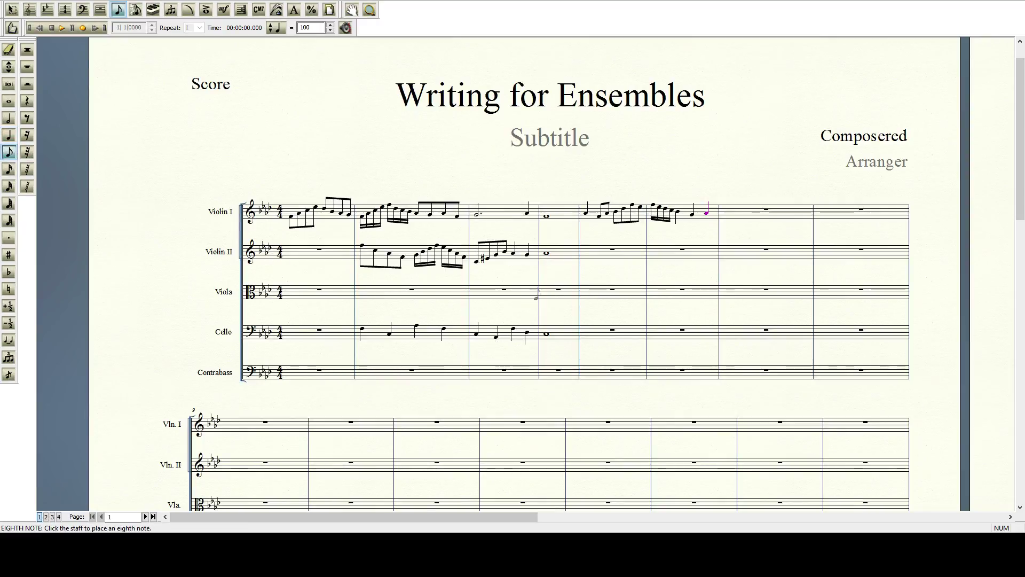
click(544, 290)
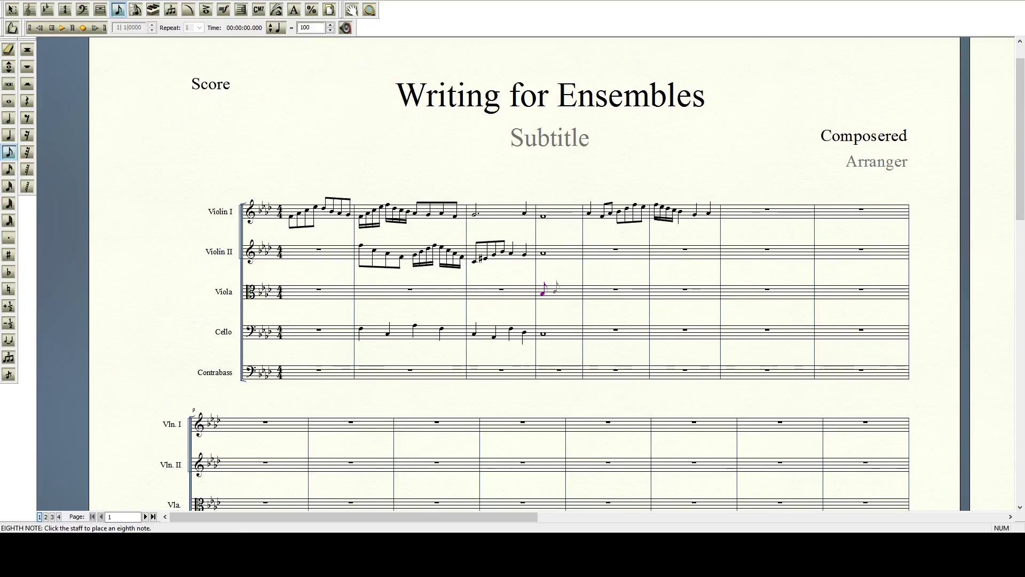
click(555, 289)
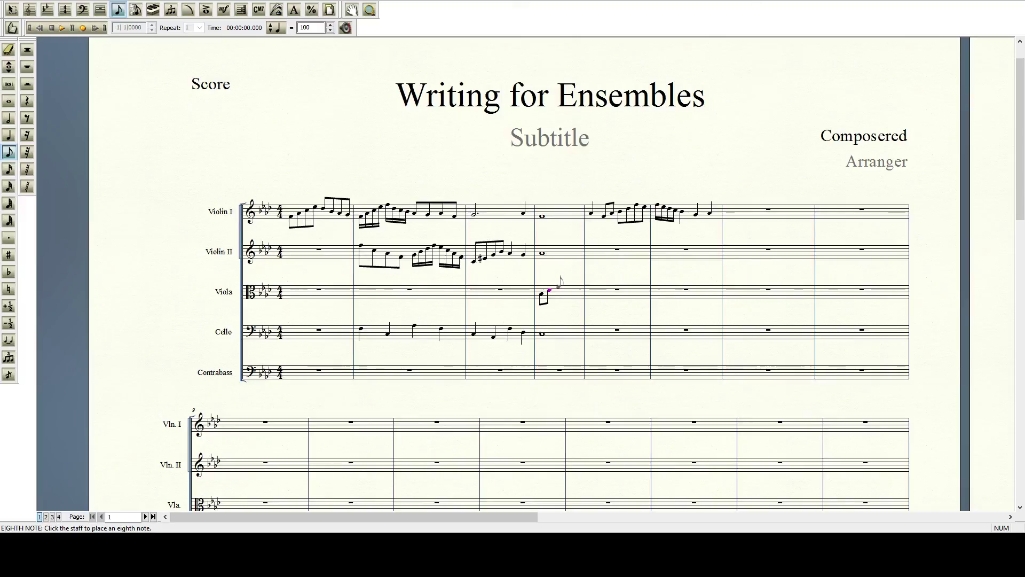
click(559, 288)
click(562, 283)
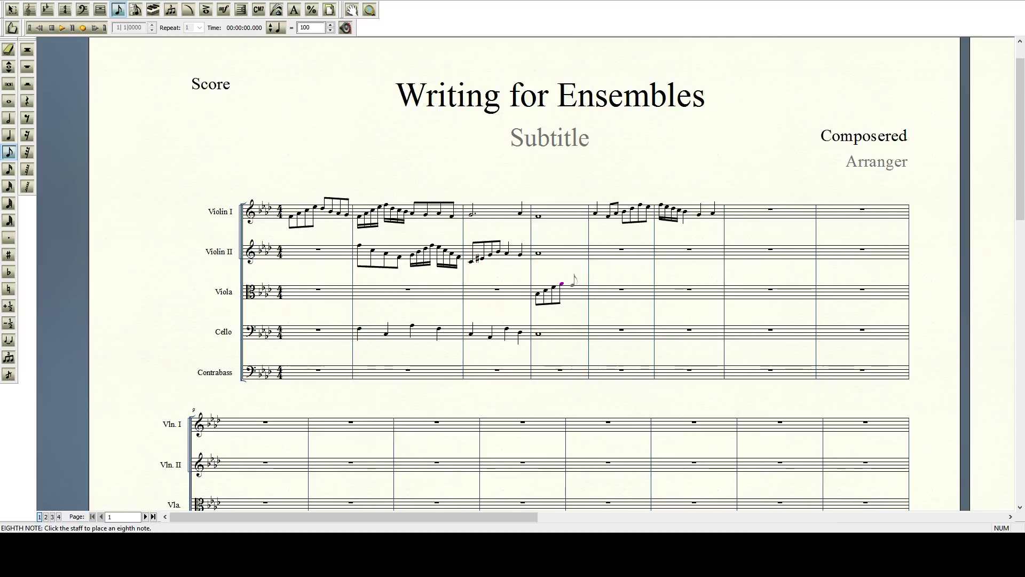
click(571, 287)
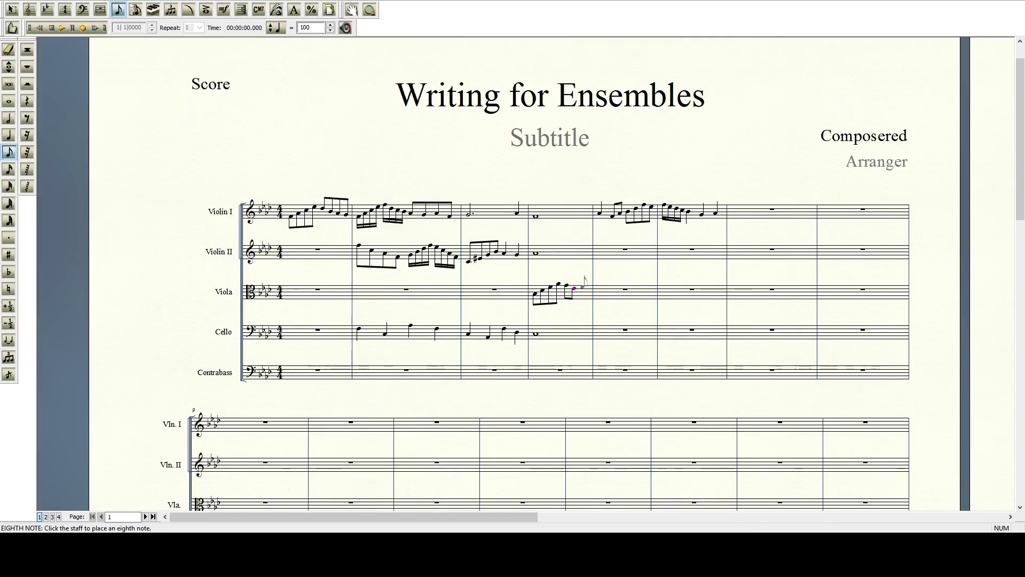
click(583, 290)
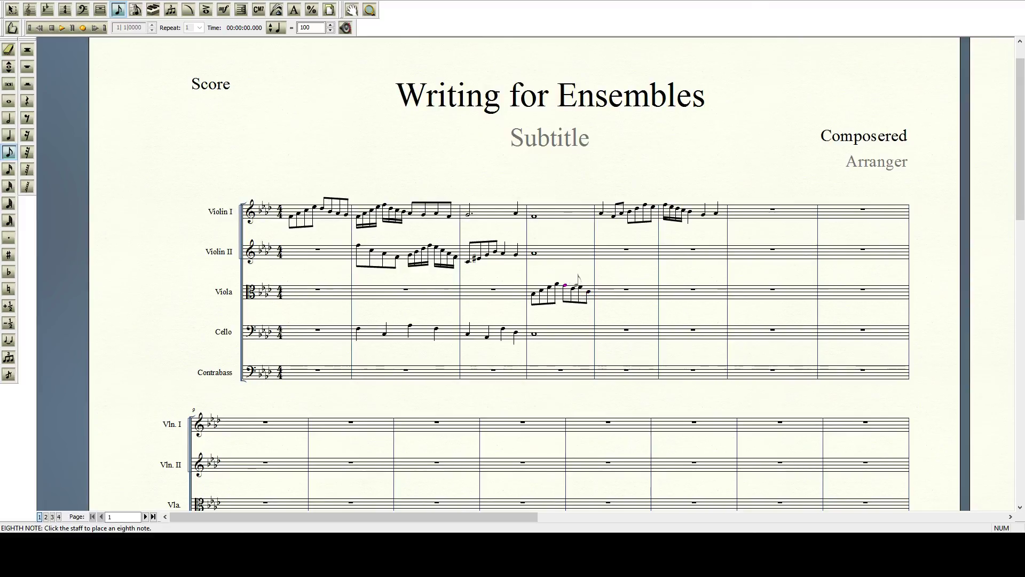
Replace the last four eighth notes of the Viola's fourth measure with a single half note
key(Right)
key(Right)
click(8, 119)
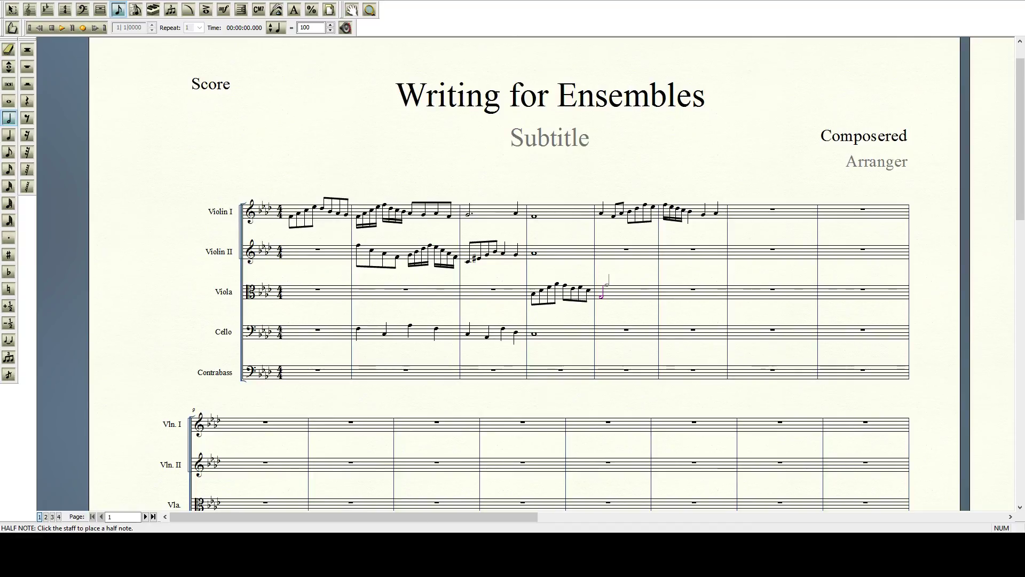
key(Delete)
key(Delete)
key(Delete)
key(Delete)
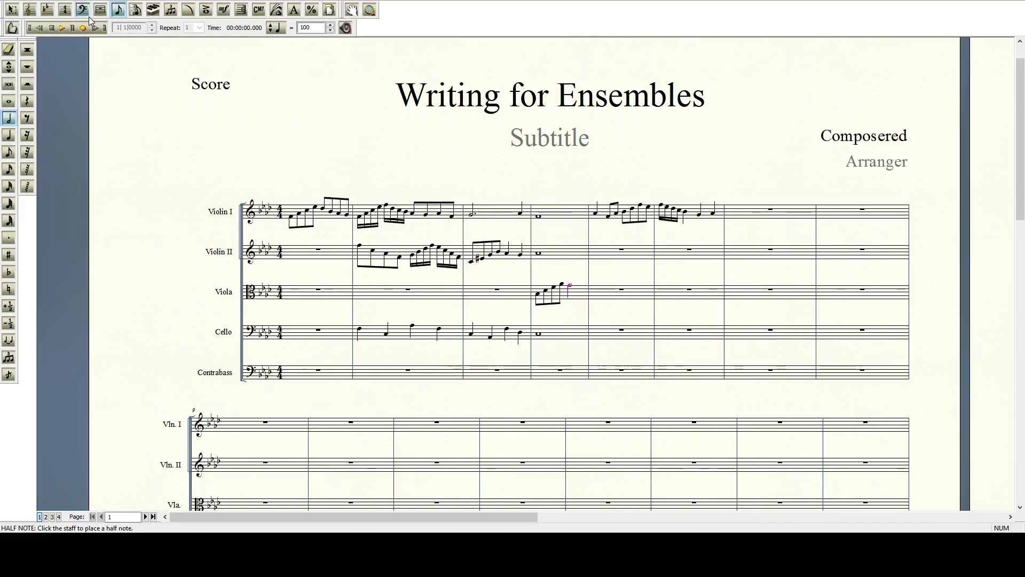
Enter a half rest and two rising quarter notes in the Contrabass's fourth measure
click(26, 86)
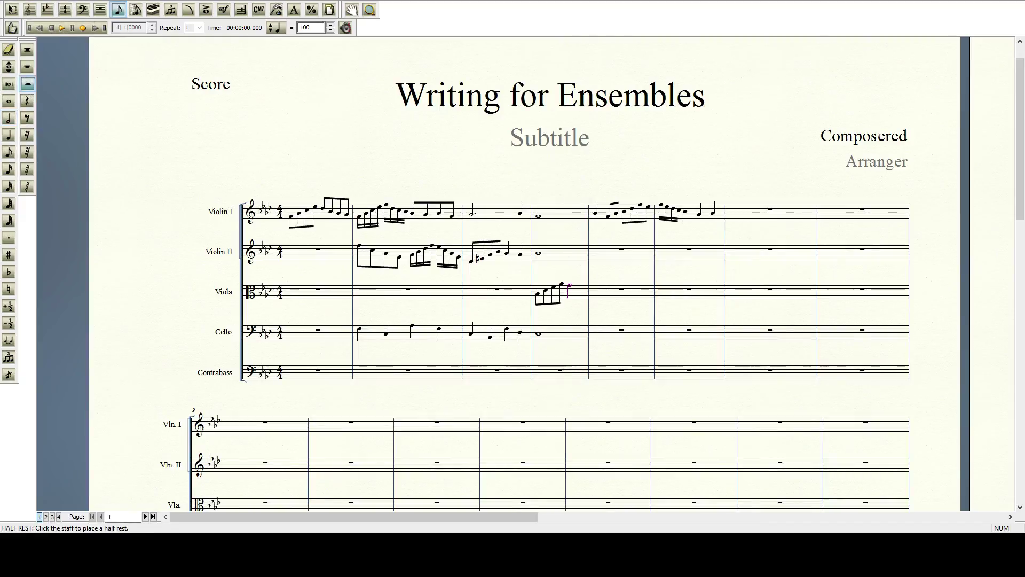
click(552, 374)
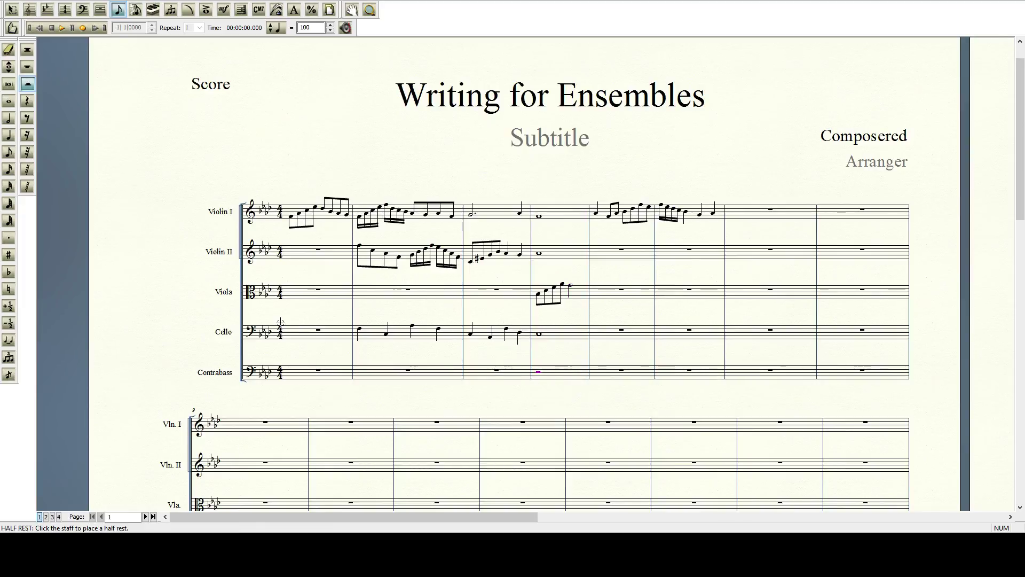
click(2, 136)
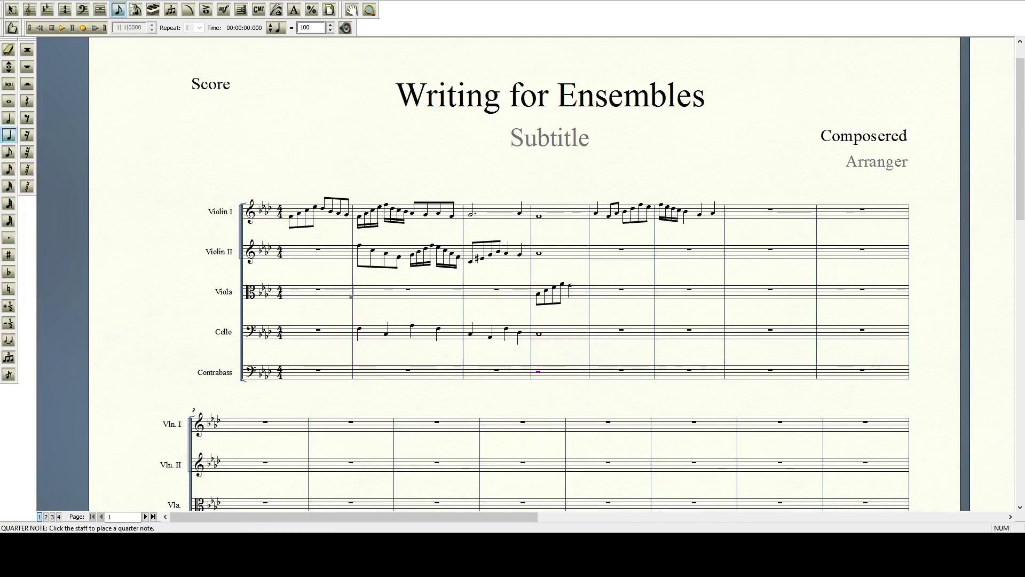
click(570, 378)
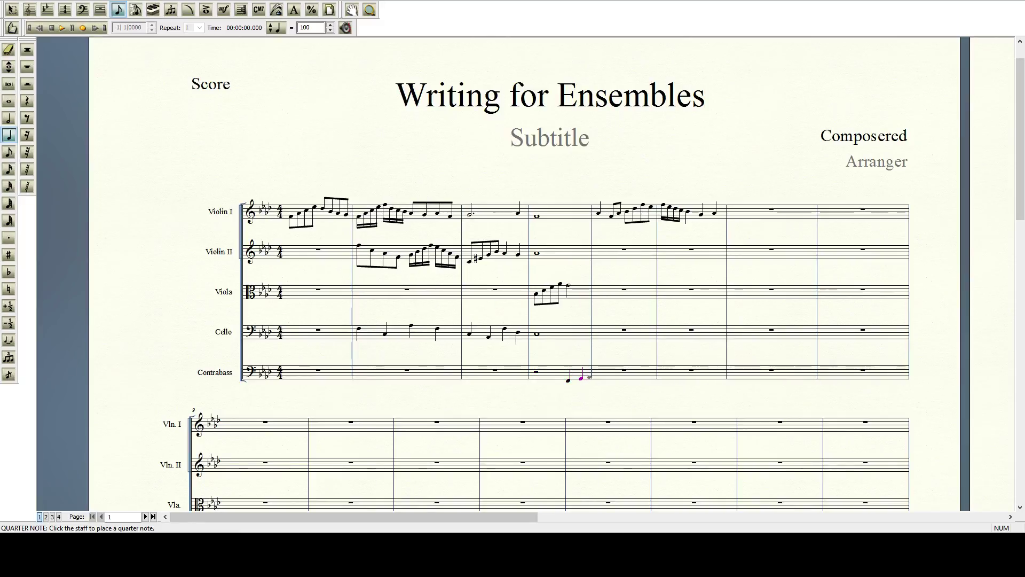
Add two half notes per measure to the Contrabass in measures five to seven
click(10, 118)
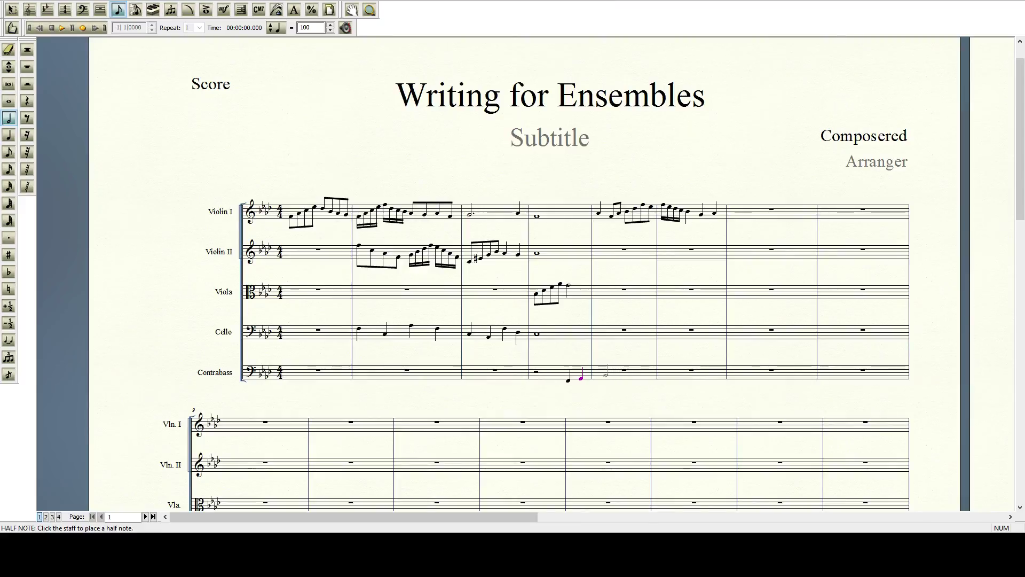
click(598, 375)
click(628, 371)
click(665, 373)
click(700, 373)
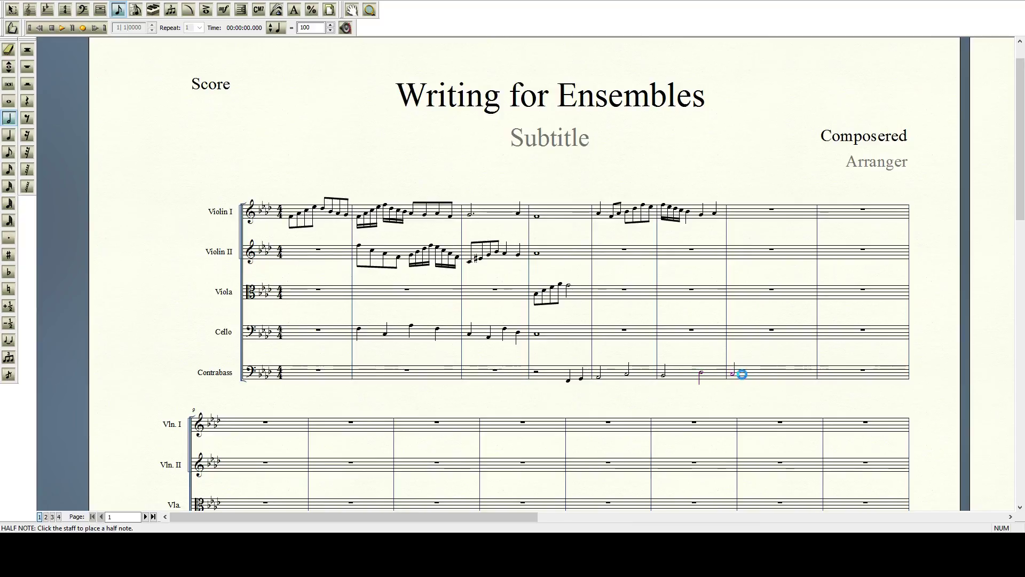
click(739, 370)
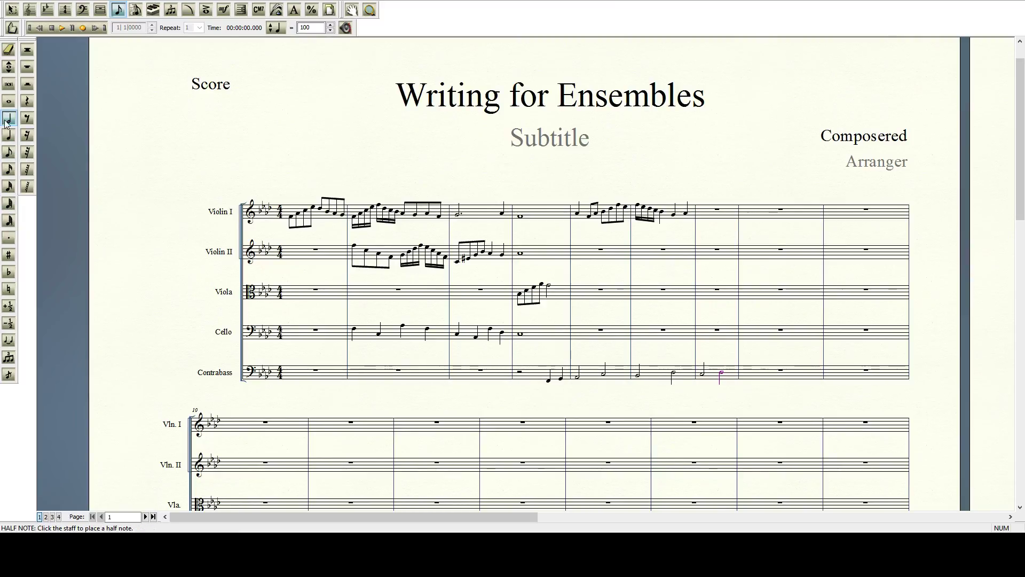
Place a whole note in the Contrabass's eighth measure and play the score back to hear the bass line
click(9, 102)
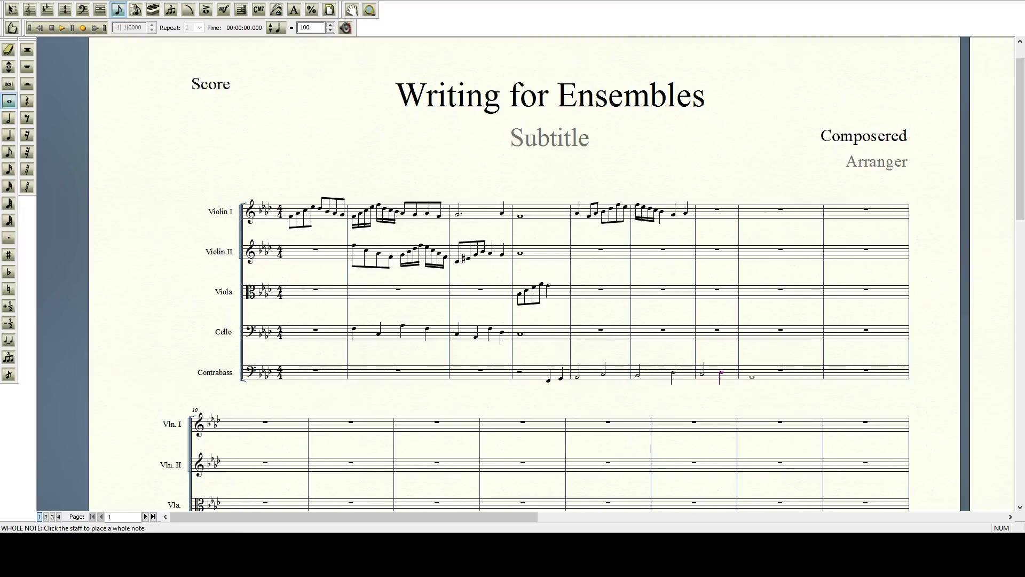
click(752, 377)
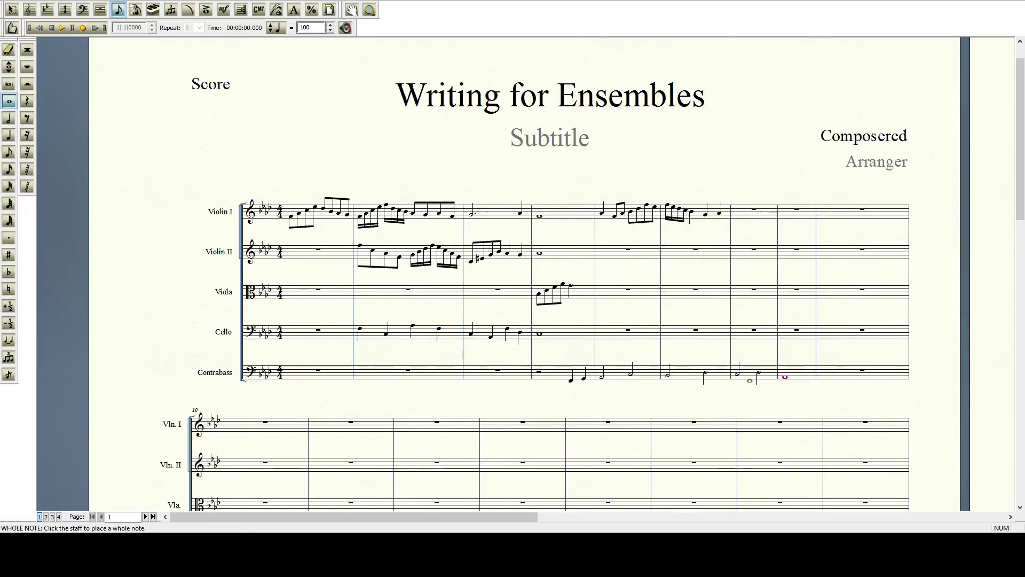
click(63, 30)
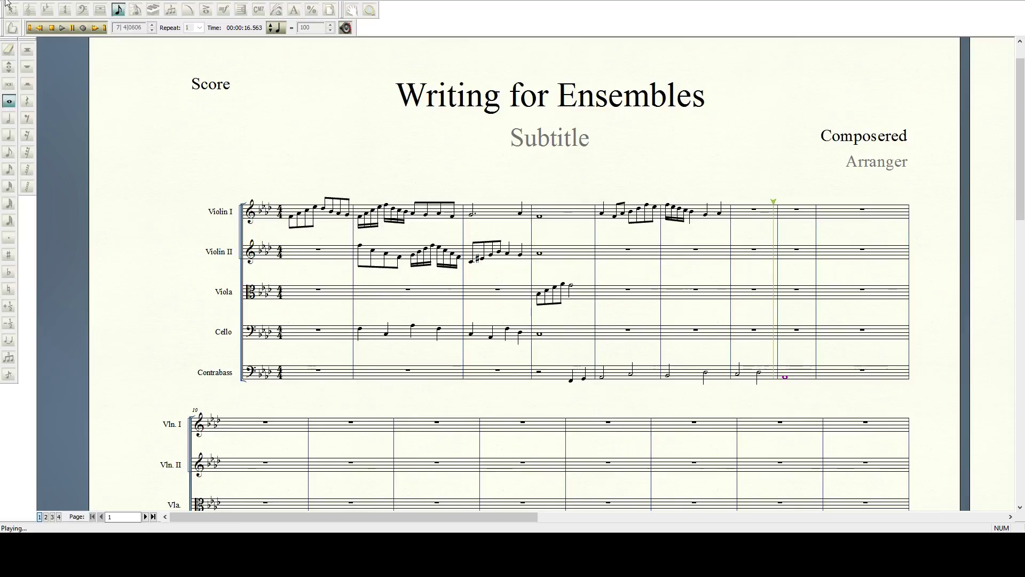
click(52, 28)
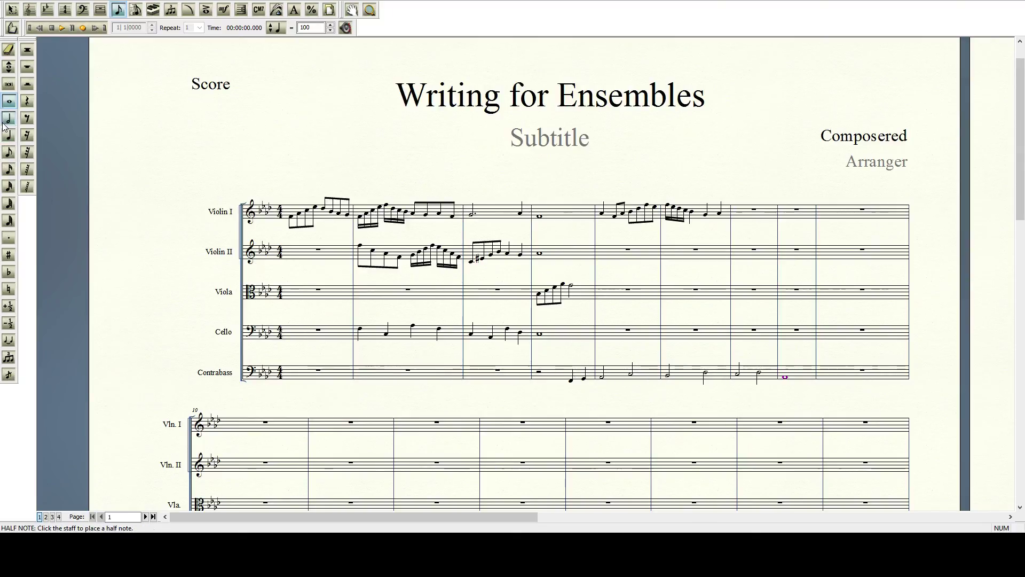
Enter four eighth notes followed by two quarter notes in the Cello's fifth measure
click(8, 154)
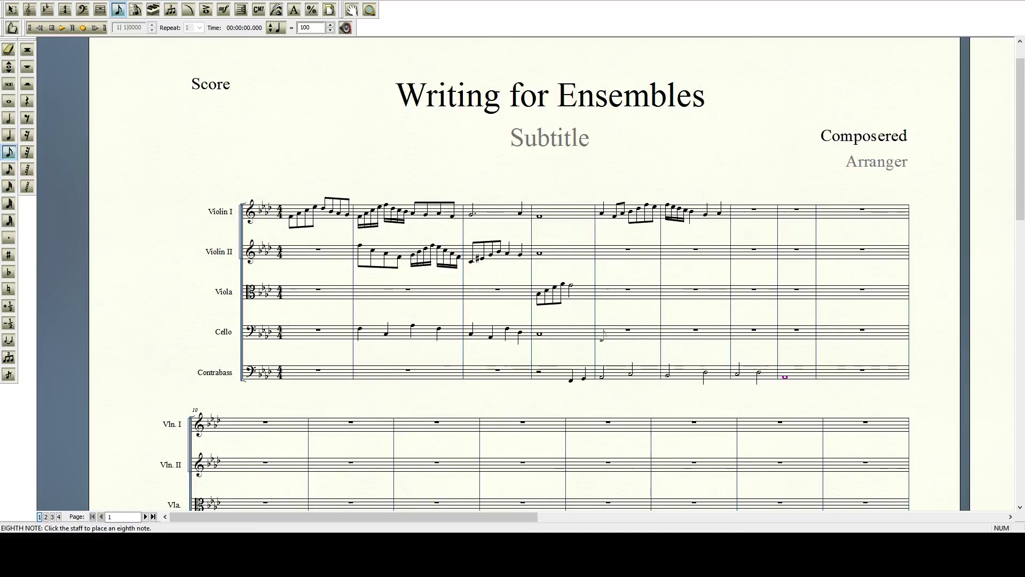
click(601, 337)
click(612, 325)
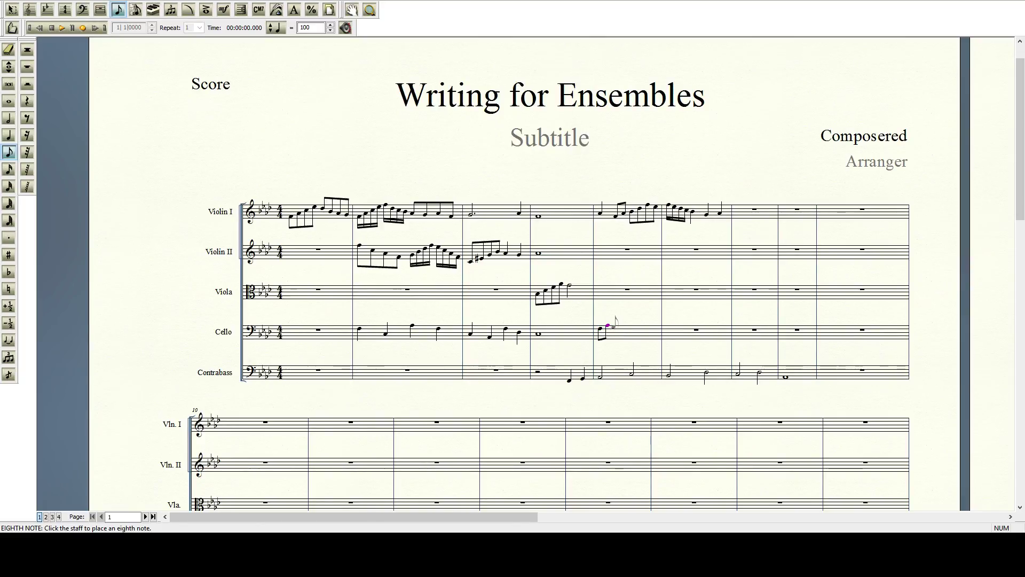
click(623, 327)
click(9, 137)
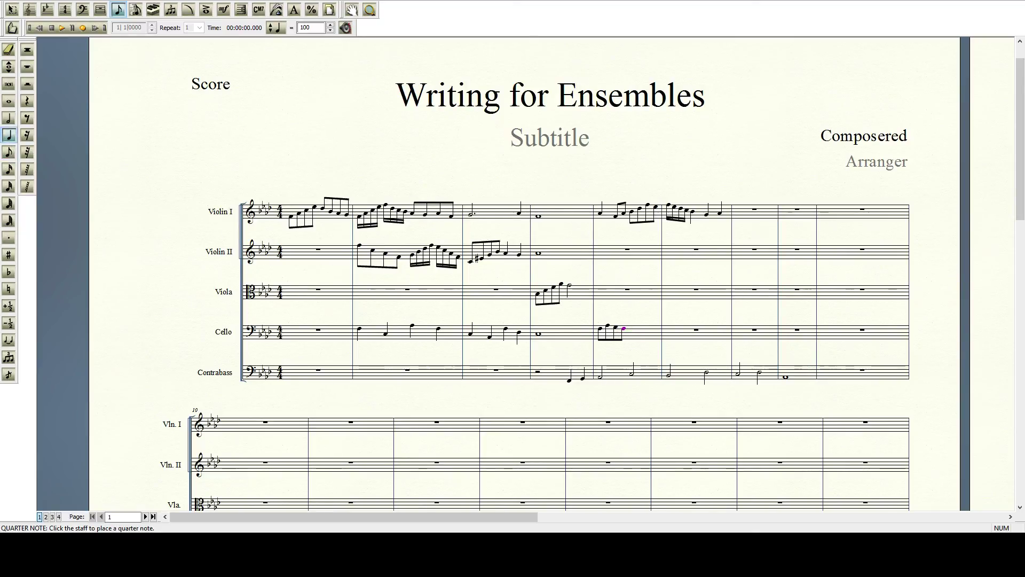
click(640, 331)
Fill the Cello's sixth measure with four eighth notes and two quarter notes, and play the score back to check them
click(9, 152)
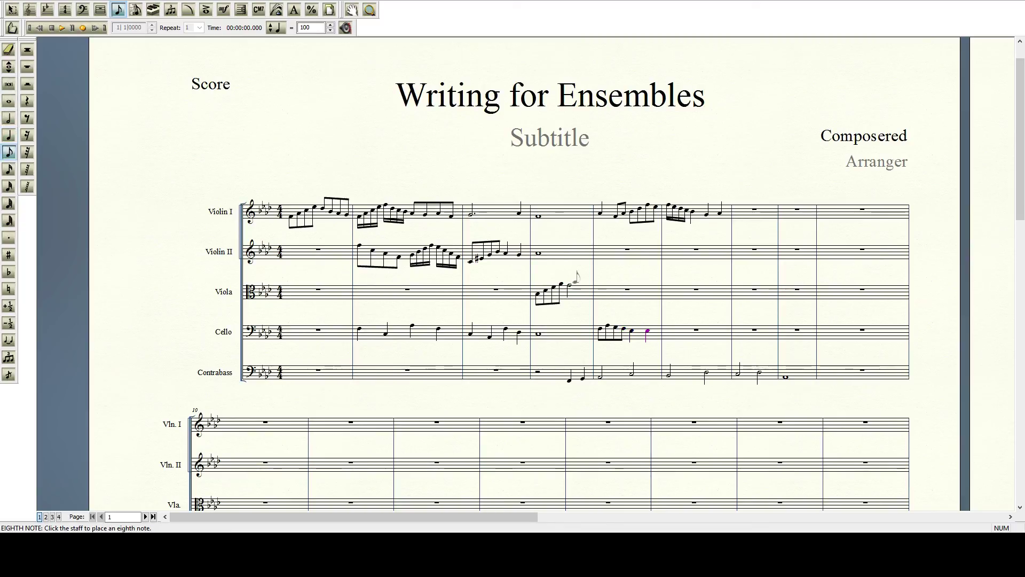
click(669, 331)
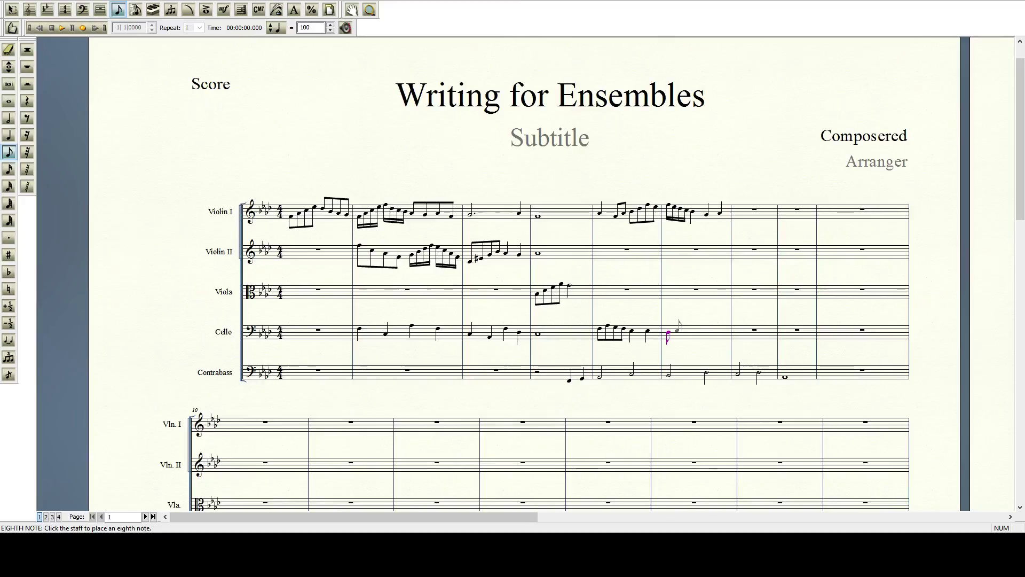
click(681, 330)
click(690, 331)
click(700, 334)
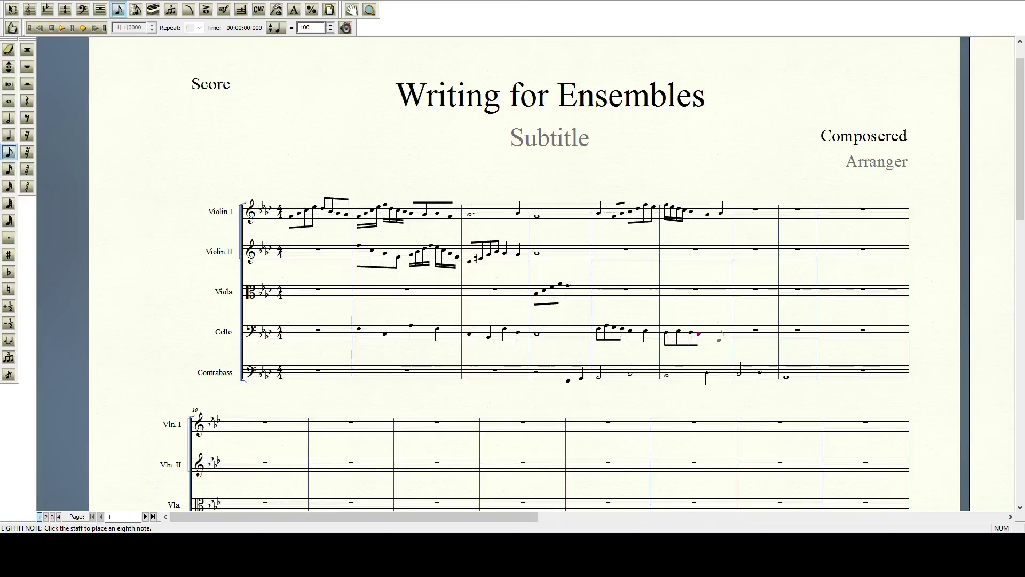
click(3, 135)
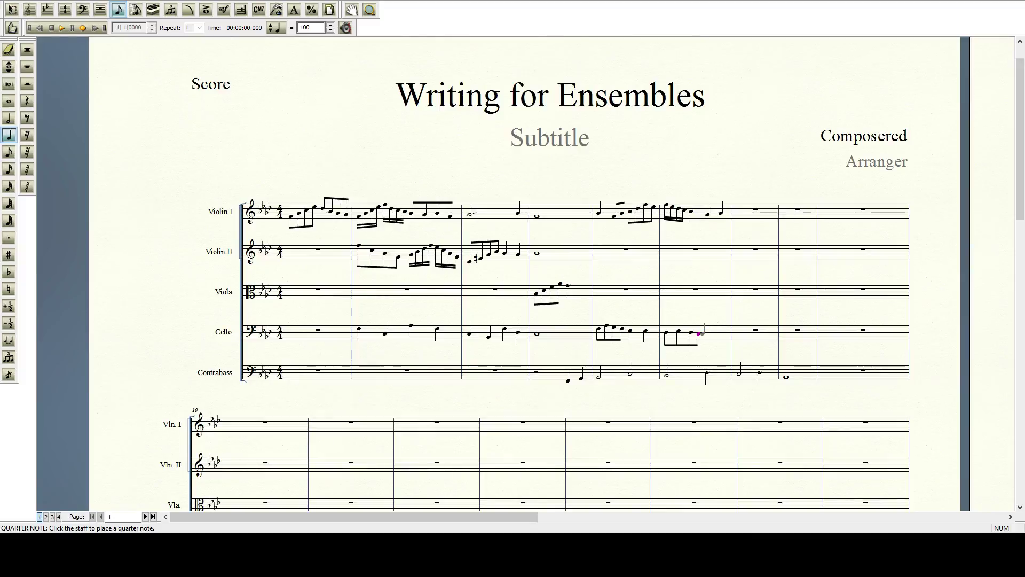
click(708, 334)
click(62, 29)
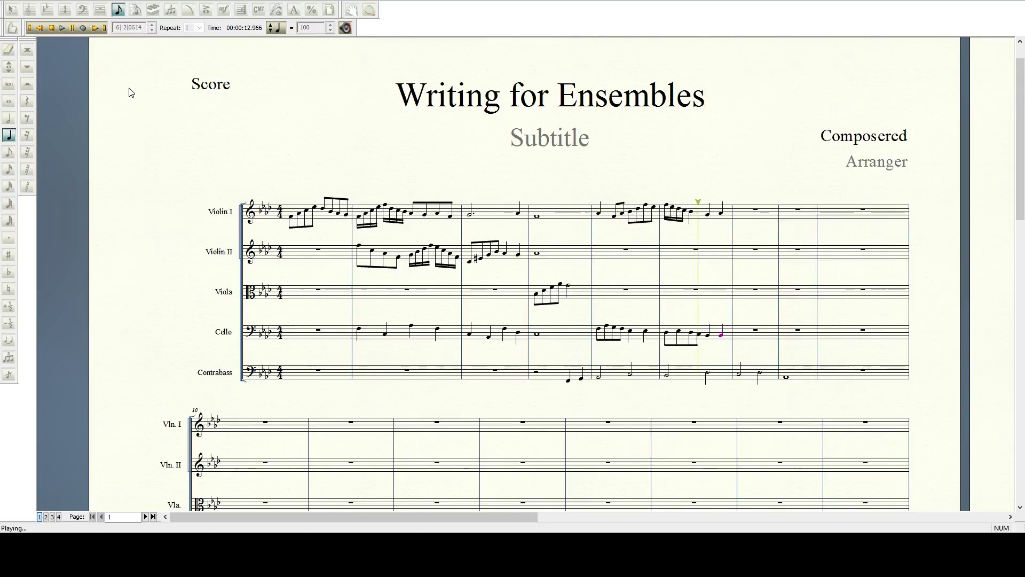
click(52, 28)
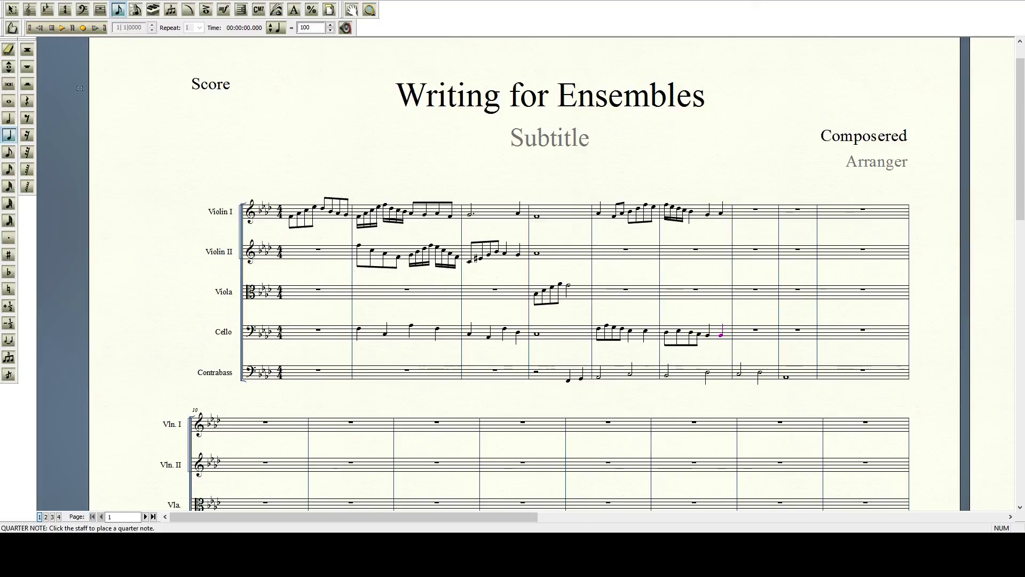
Enter a half note and two quarter notes in the Cello's seventh measure, making the last quarter note natural
click(8, 122)
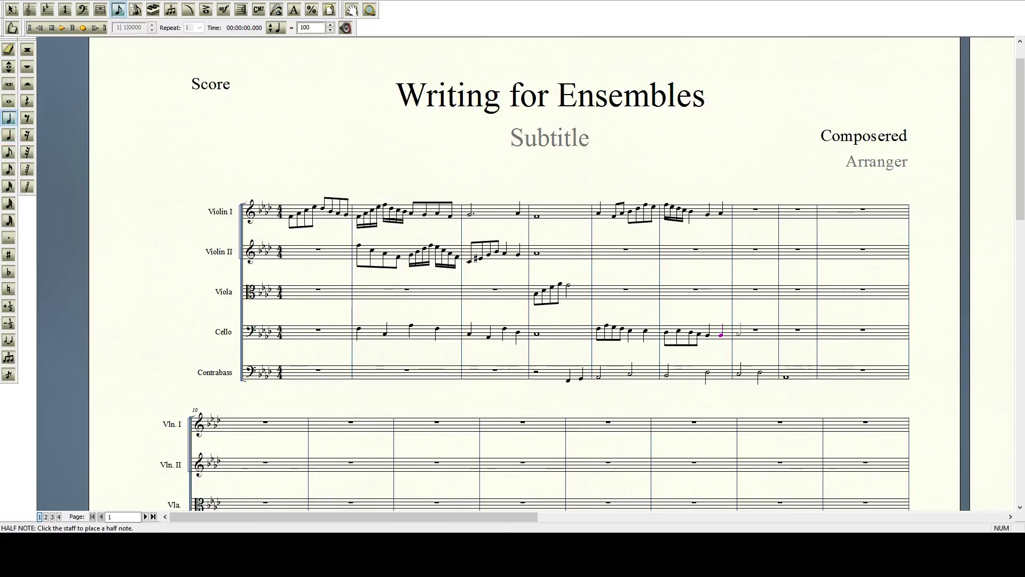
click(739, 332)
click(9, 135)
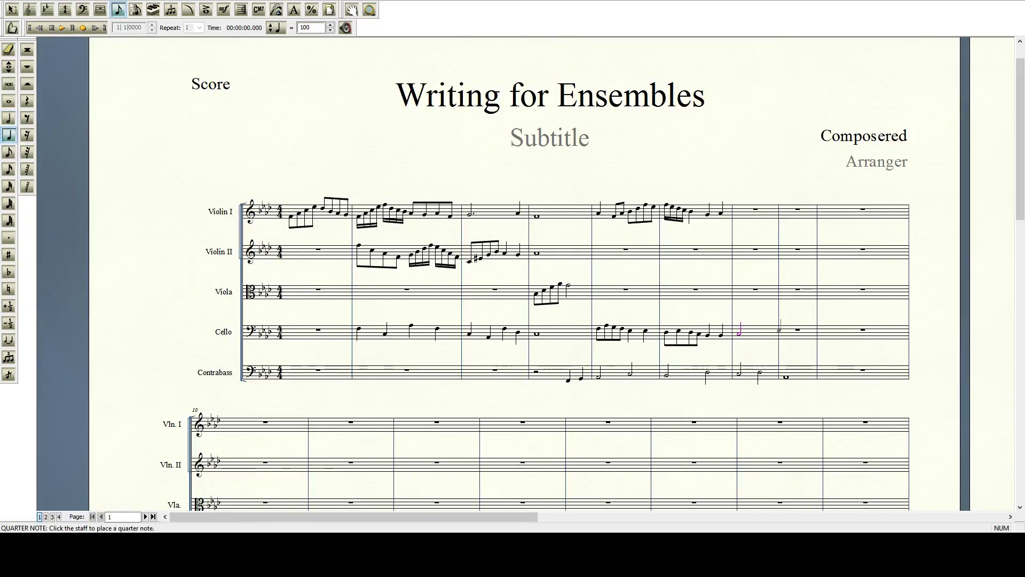
click(764, 327)
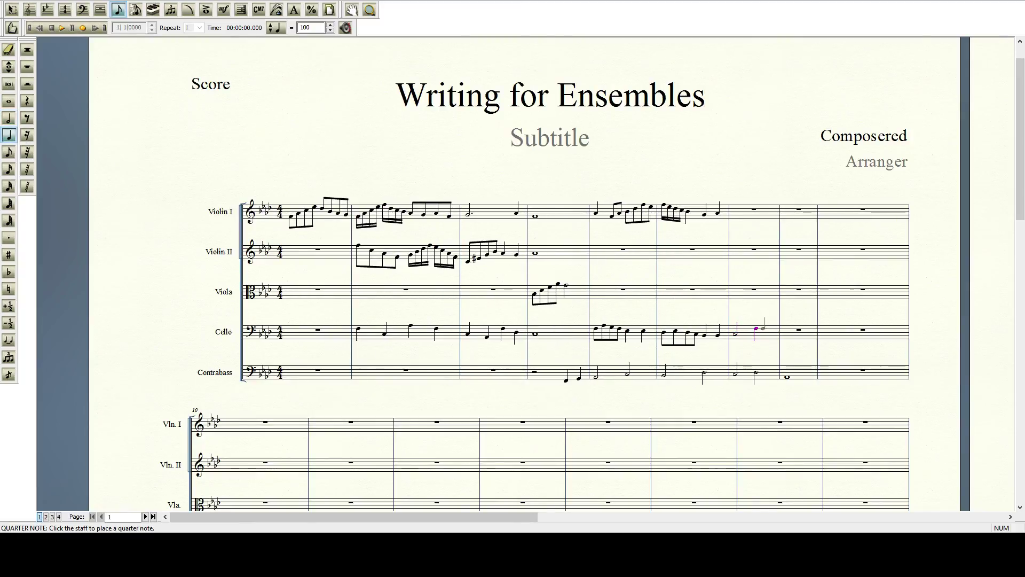
click(769, 330)
click(8, 272)
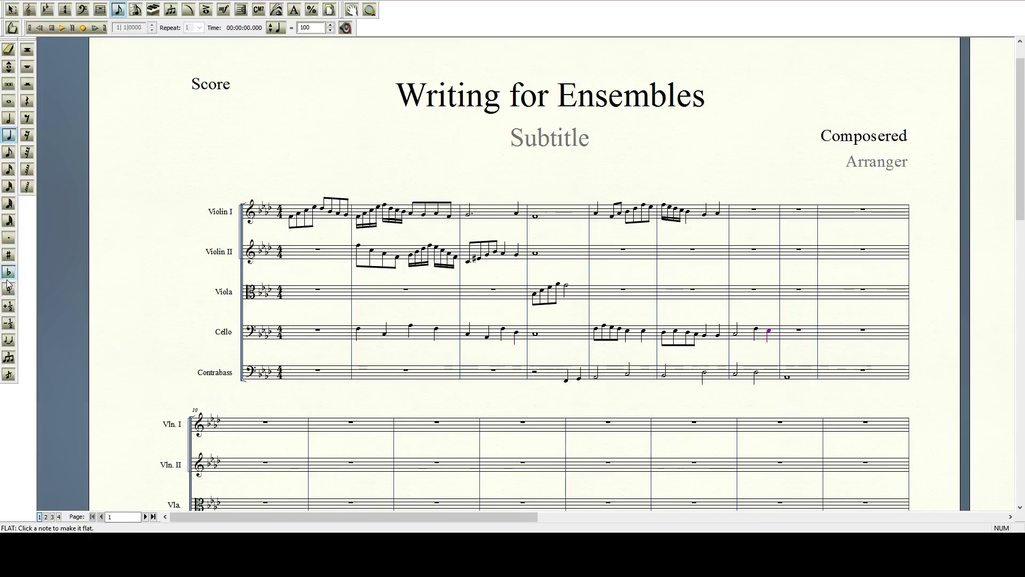
click(9, 289)
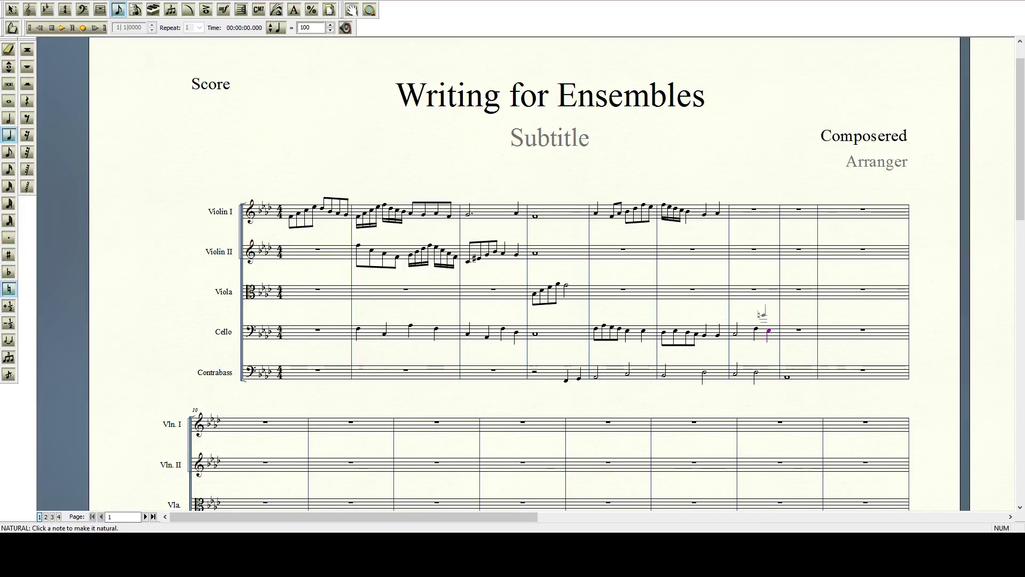
click(767, 331)
Place a whole note in the Cello's eighth measure and play the score back to hear the finished Cello line
click(785, 329)
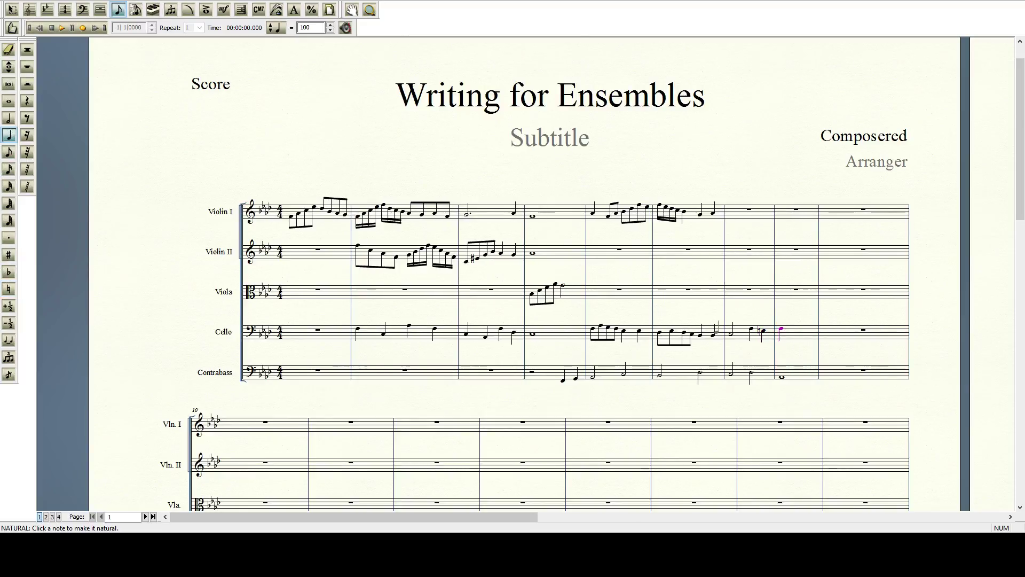
click(9, 102)
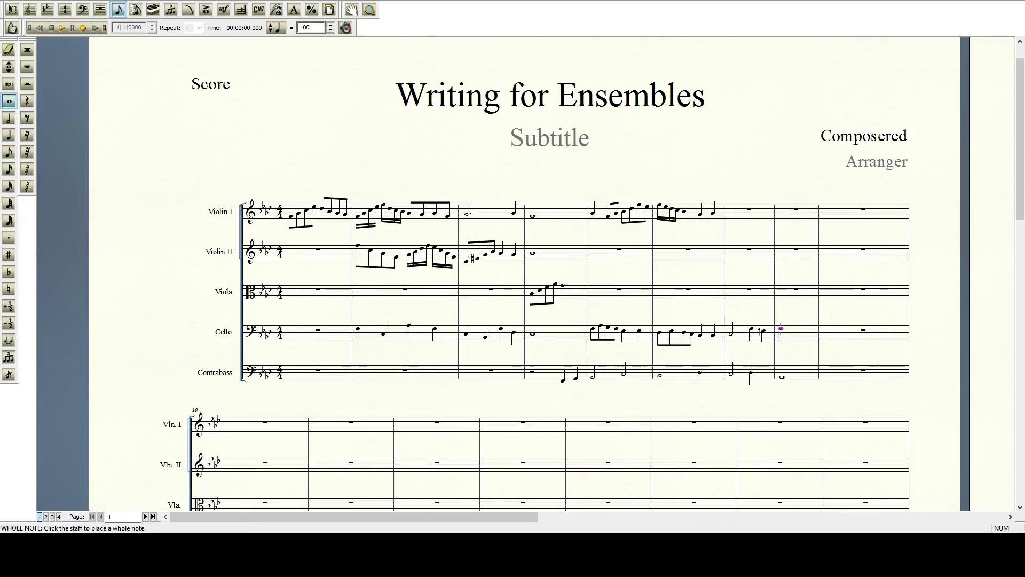
click(780, 329)
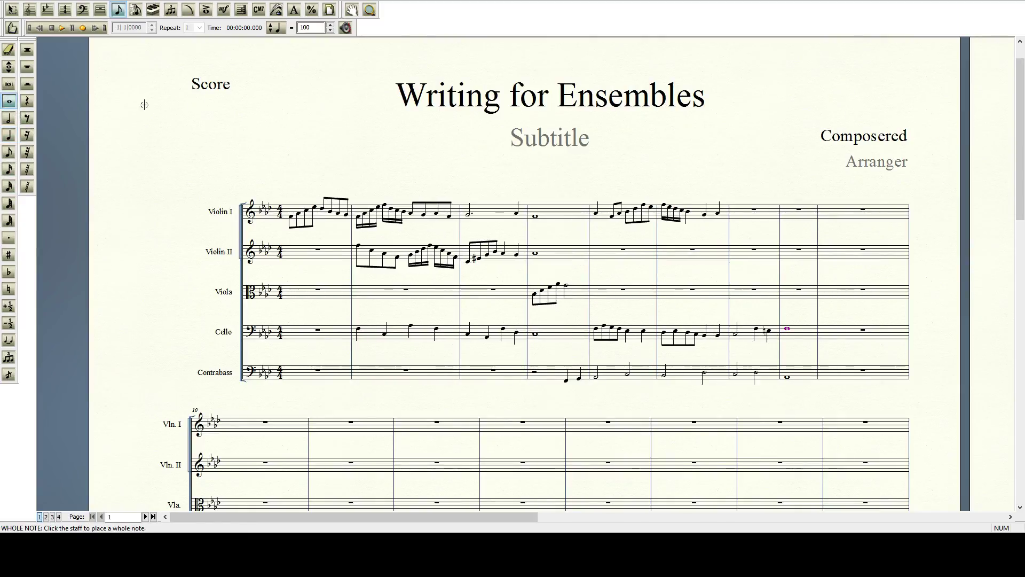
key(space)
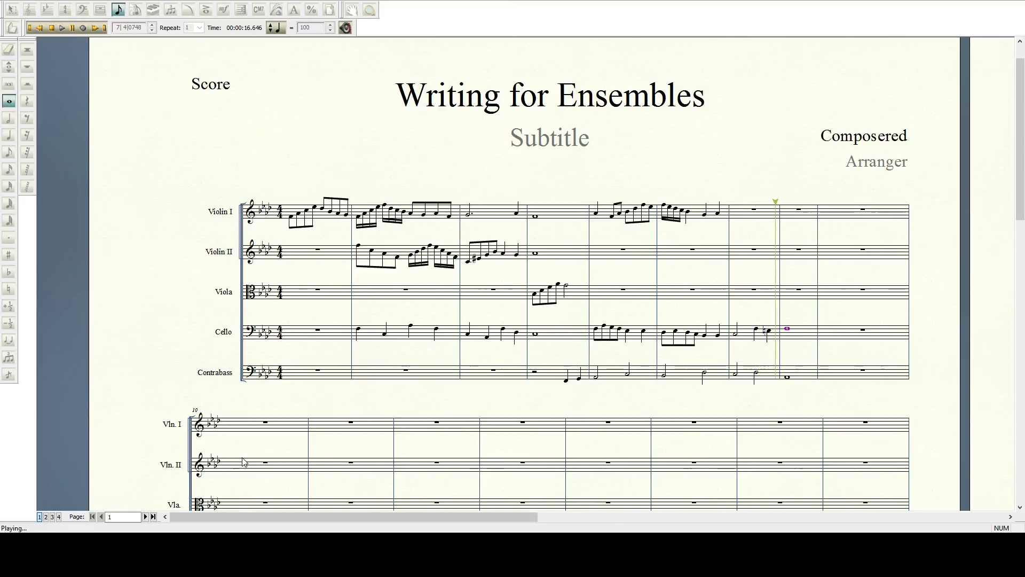
click(52, 28)
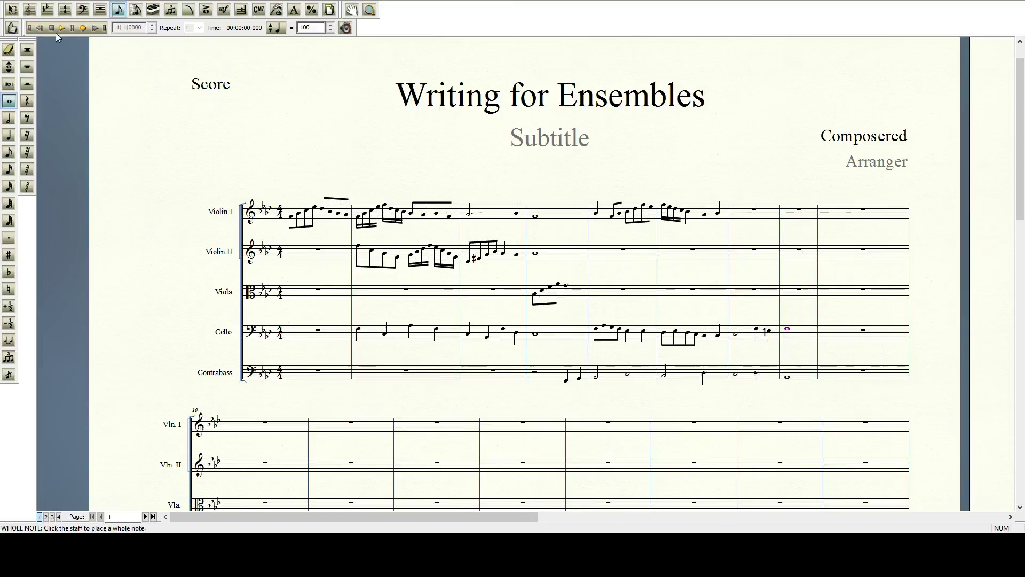